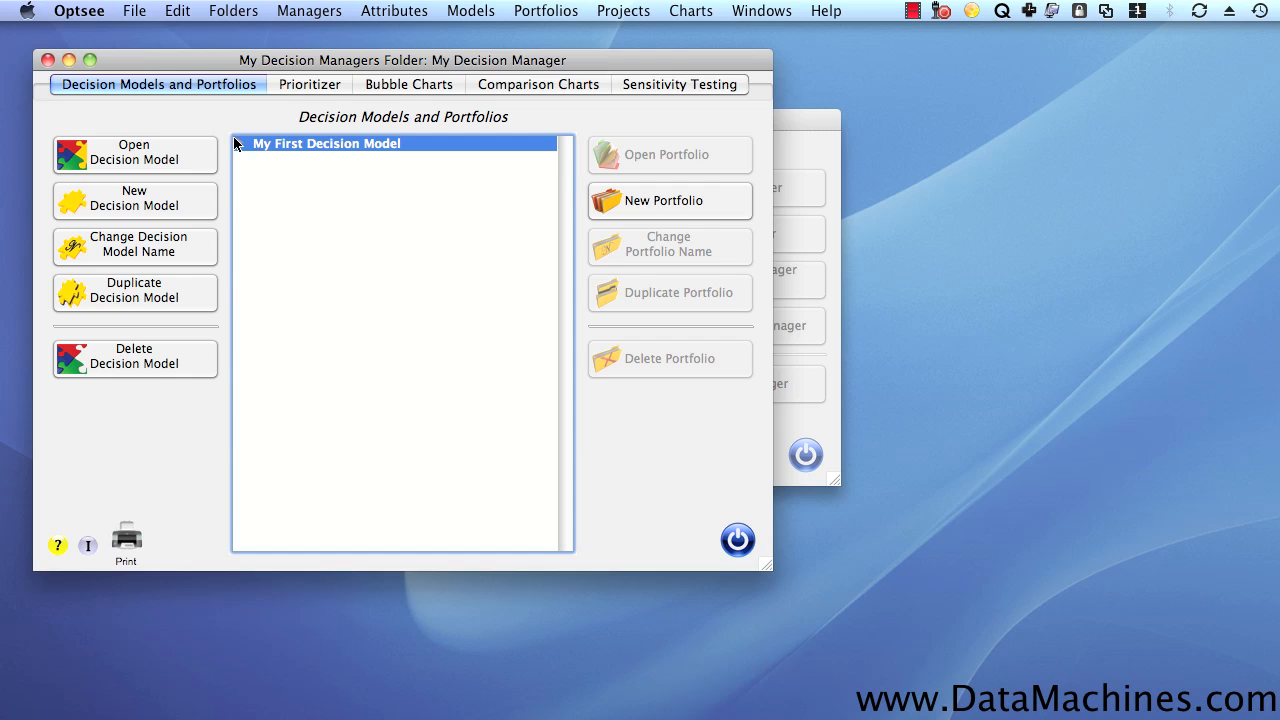
Open My First Portfolio from My First Decision Model and show its attribute columns.
{"action": "left_click", "coordinate": [237, 144]}
{"action": "left_click", "coordinate": [276, 158]}
{"action": "left_click", "coordinate": [627, 152]}
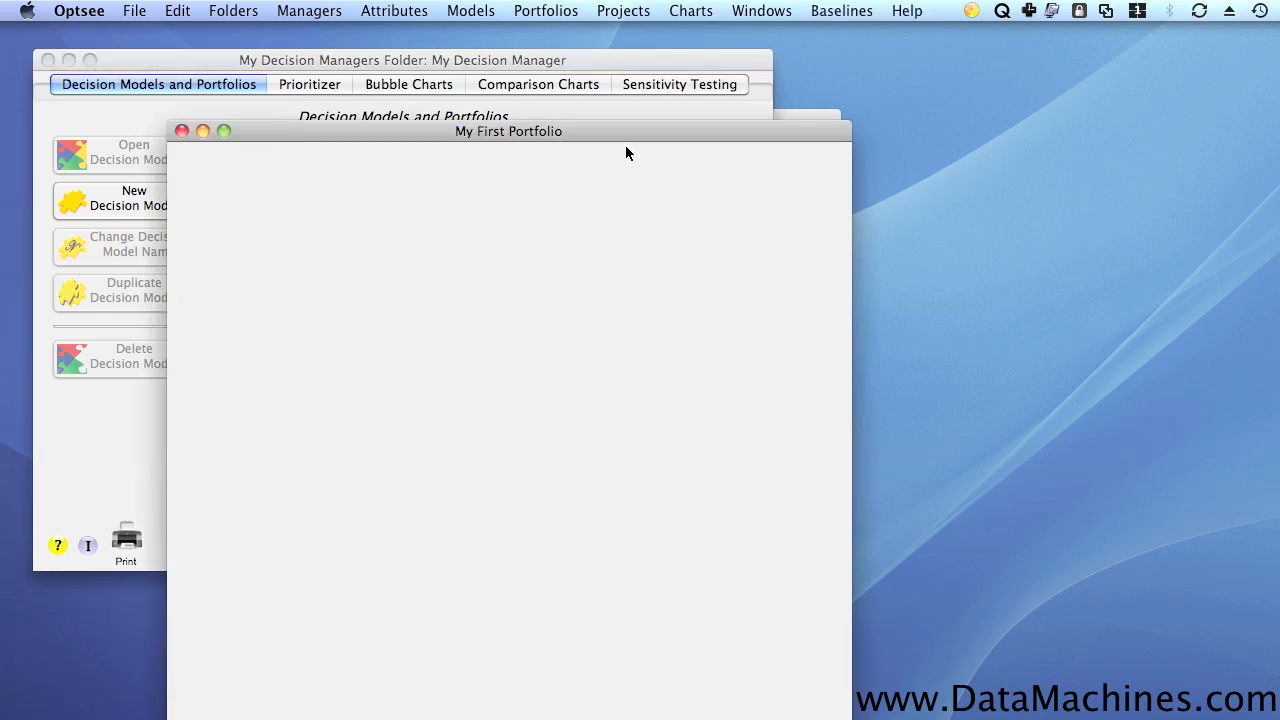
{"action": "left_click_drag", "start_coordinate": [625, 136], "coordinate": [638, 35]}
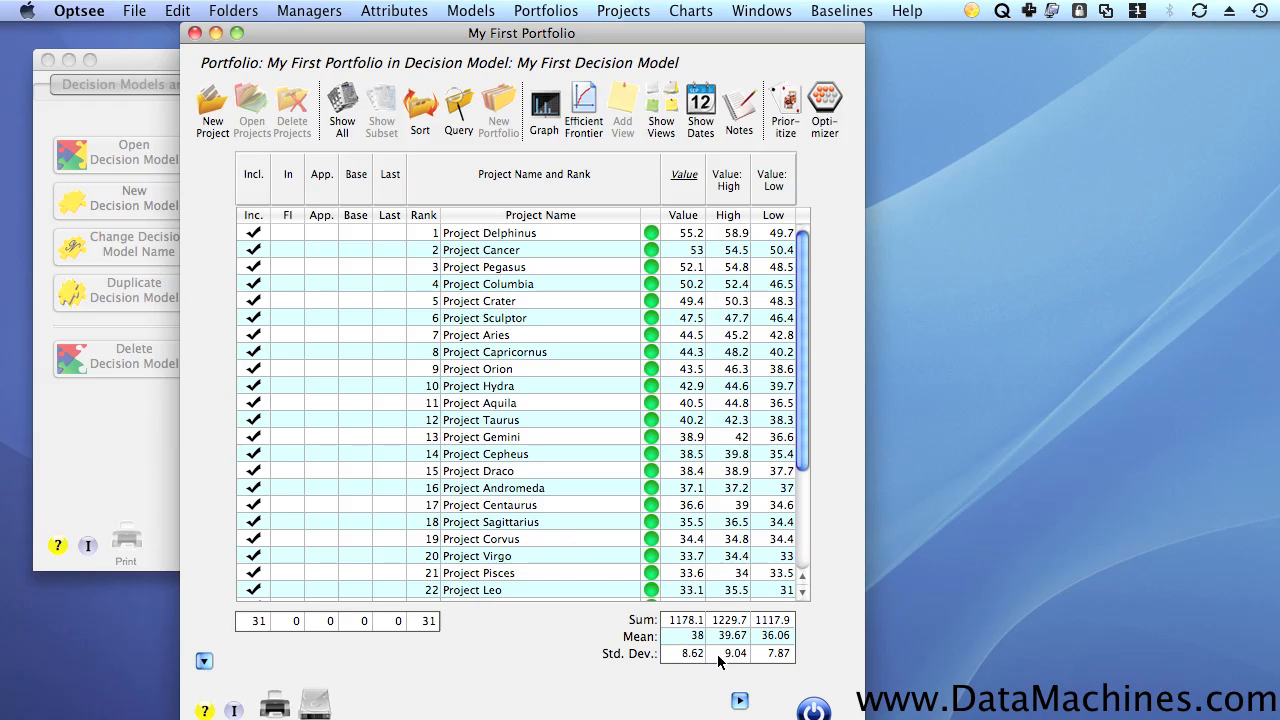
{"action": "left_click", "coordinate": [739, 700]}
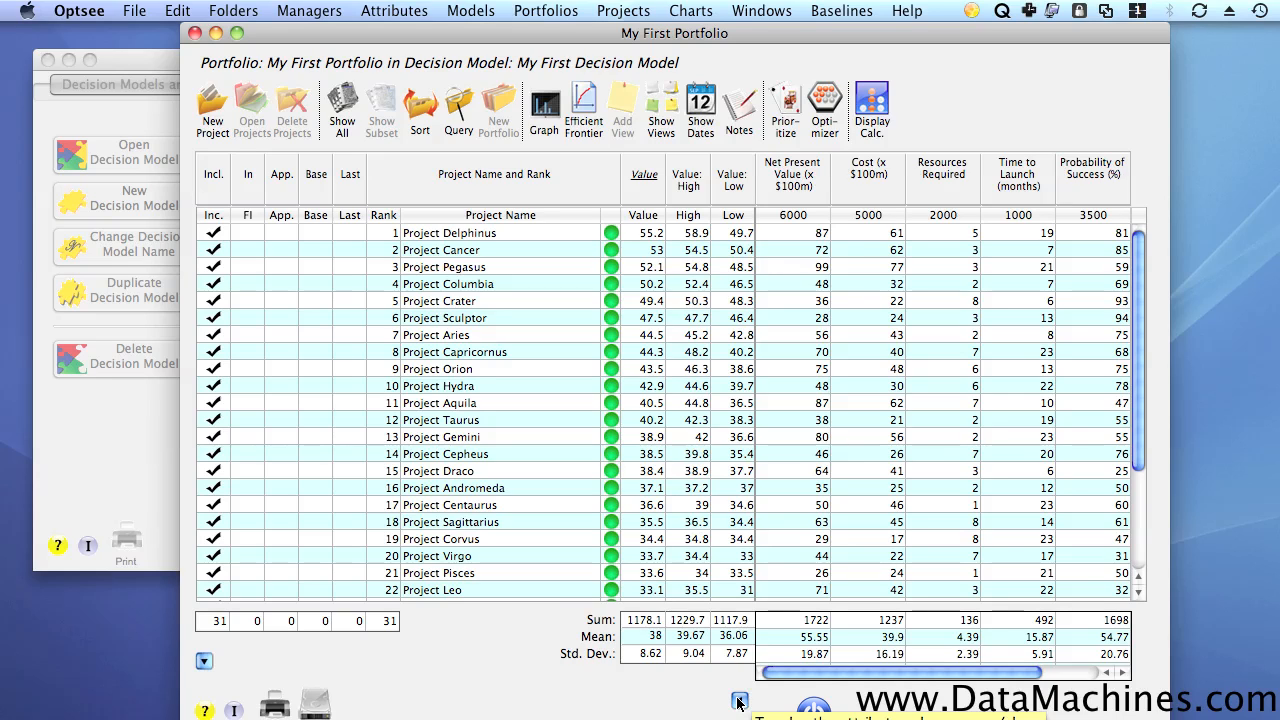
Start a new project in the portfolio and name it Project Phoenix.
{"action": "left_click", "coordinate": [207, 108]}
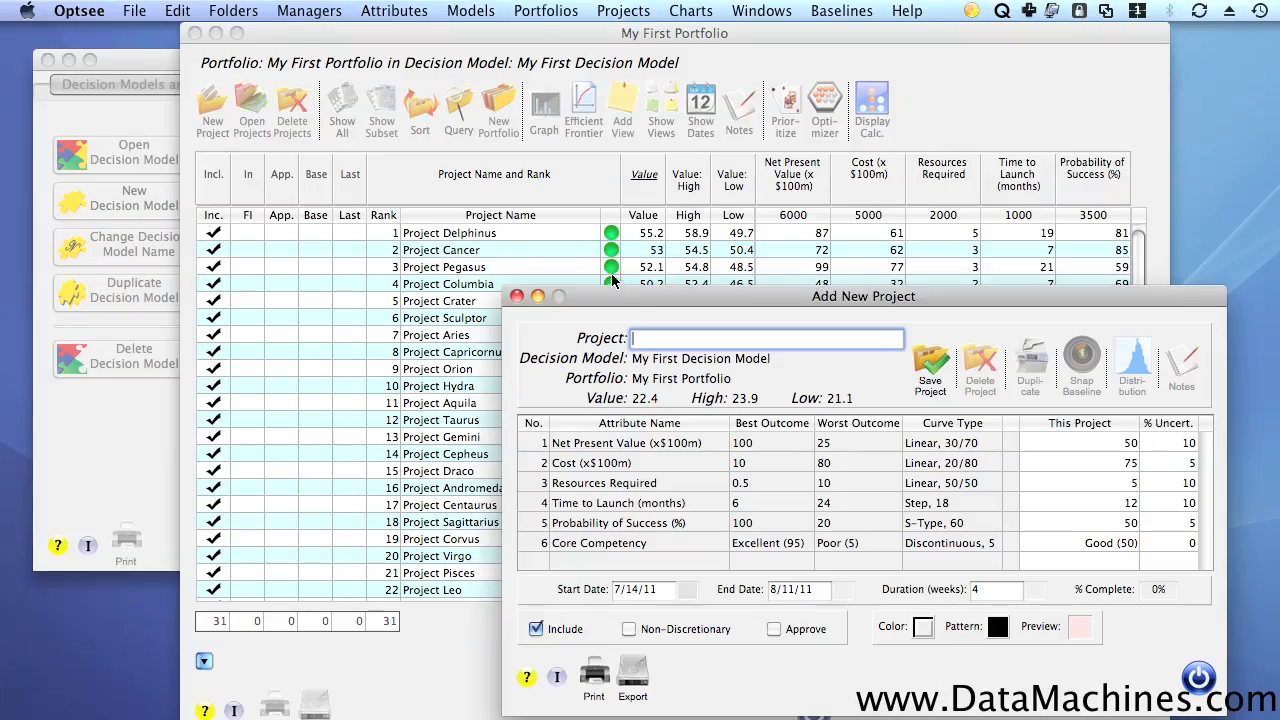
{"action": "left_click_drag", "start_coordinate": [613, 297], "coordinate": [336, 142]}
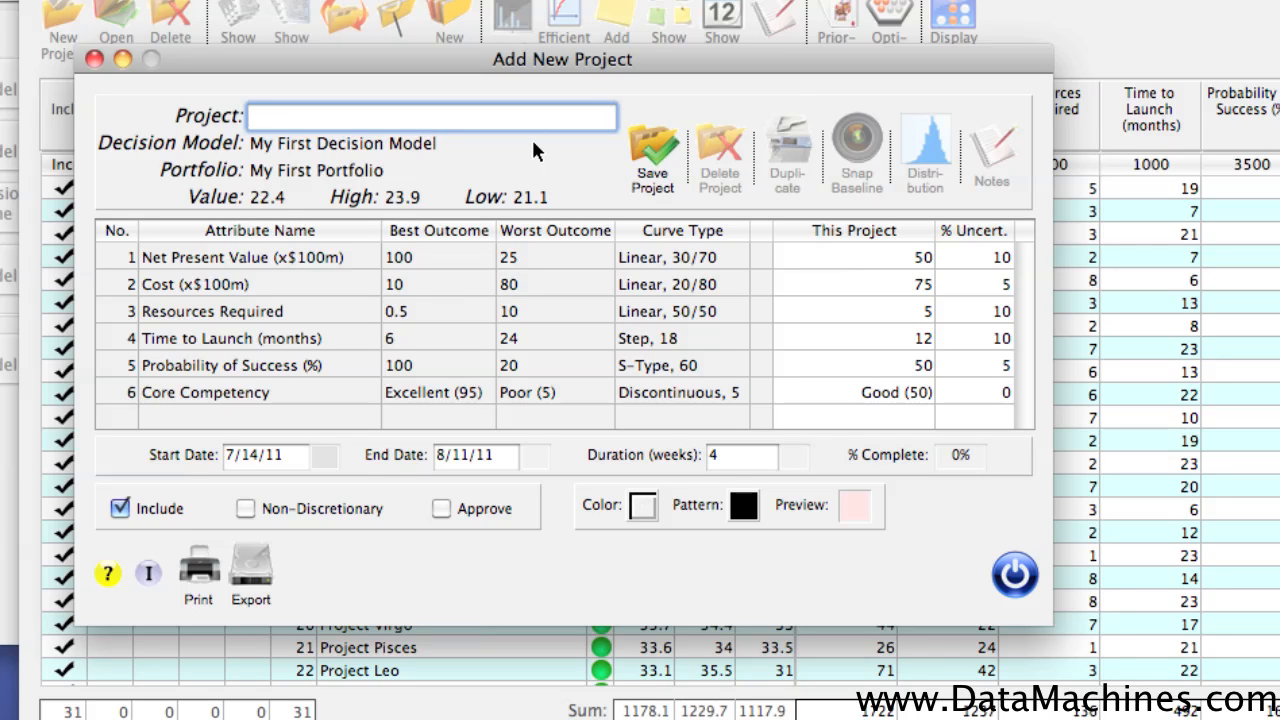
{"action": "type", "text": "Project Phoe"}
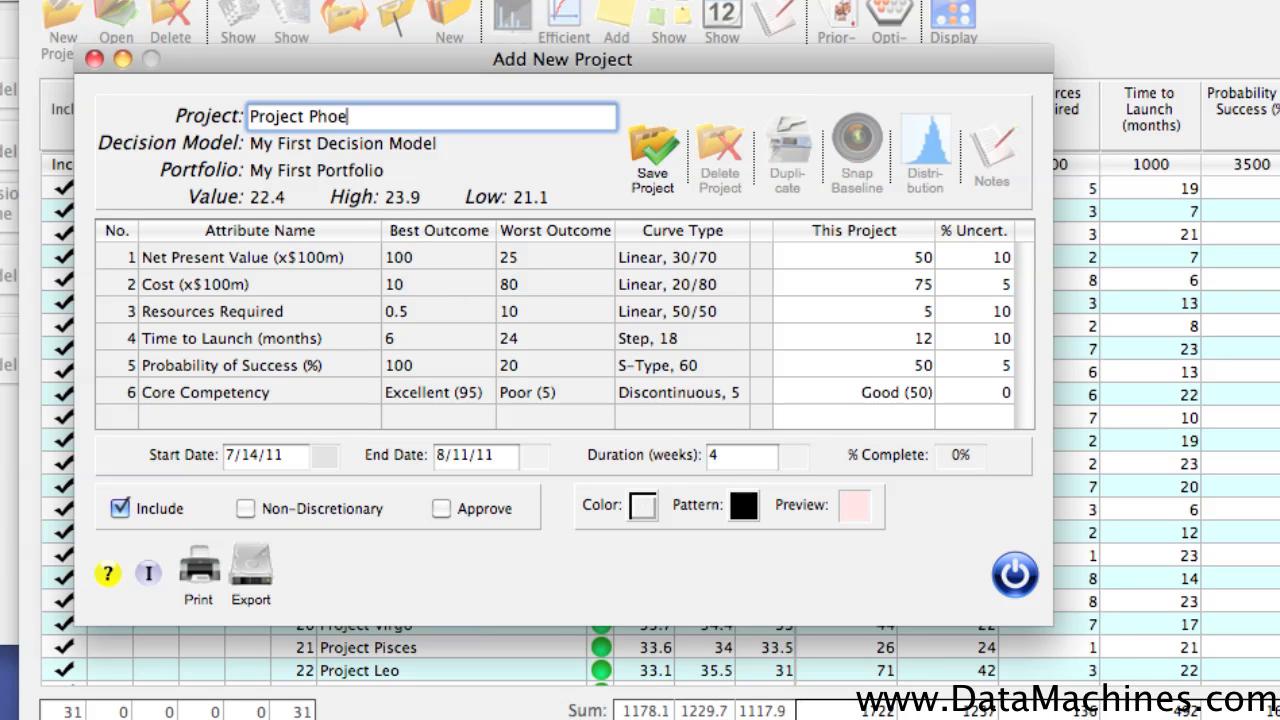
{"action": "type", "text": "nix"}
Set the project's Net Present Value to 36 with 5% uncertainty and its Cost to 30 with 7% uncertainty.
{"action": "left_click", "coordinate": [867, 258]}
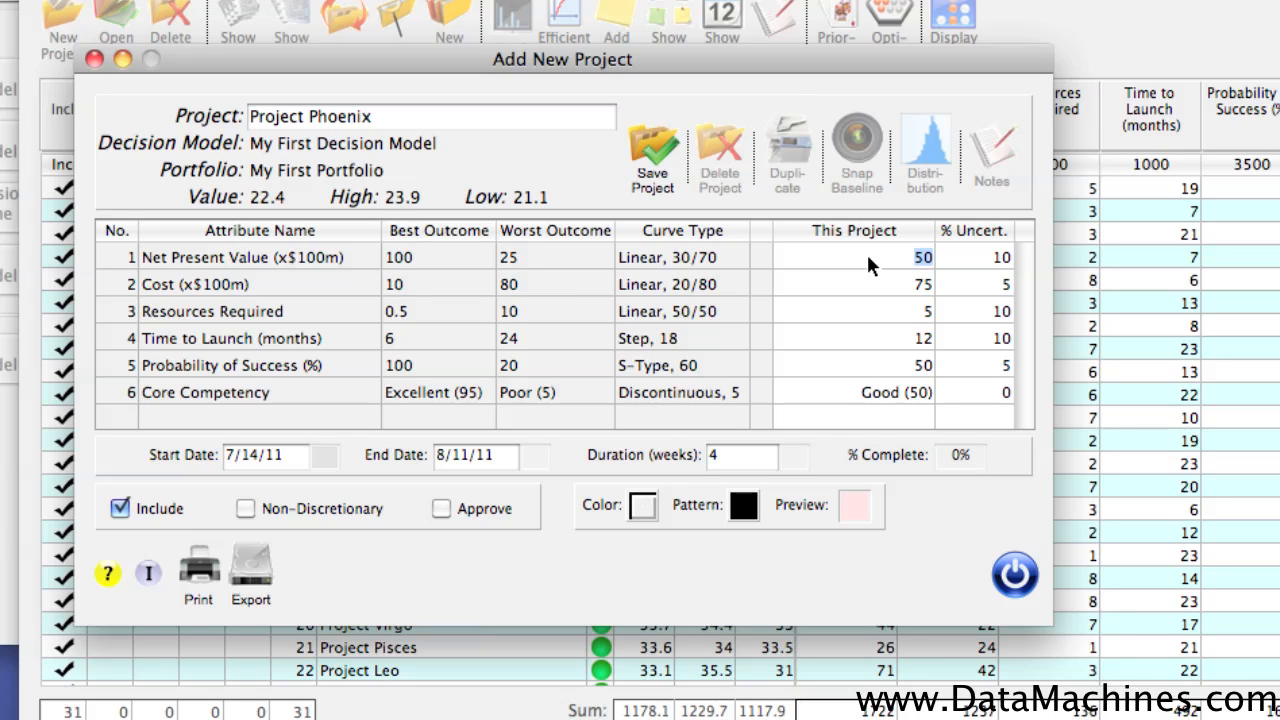
{"action": "type", "text": "36"}
{"action": "key", "text": "Tab"}
{"action": "type", "text": "5"}
{"action": "key", "text": "Tab"}
{"action": "type", "text": "30"}
{"action": "key", "text": "Tab"}
{"action": "type", "text": "7"}
{"action": "key", "text": "Tab"}
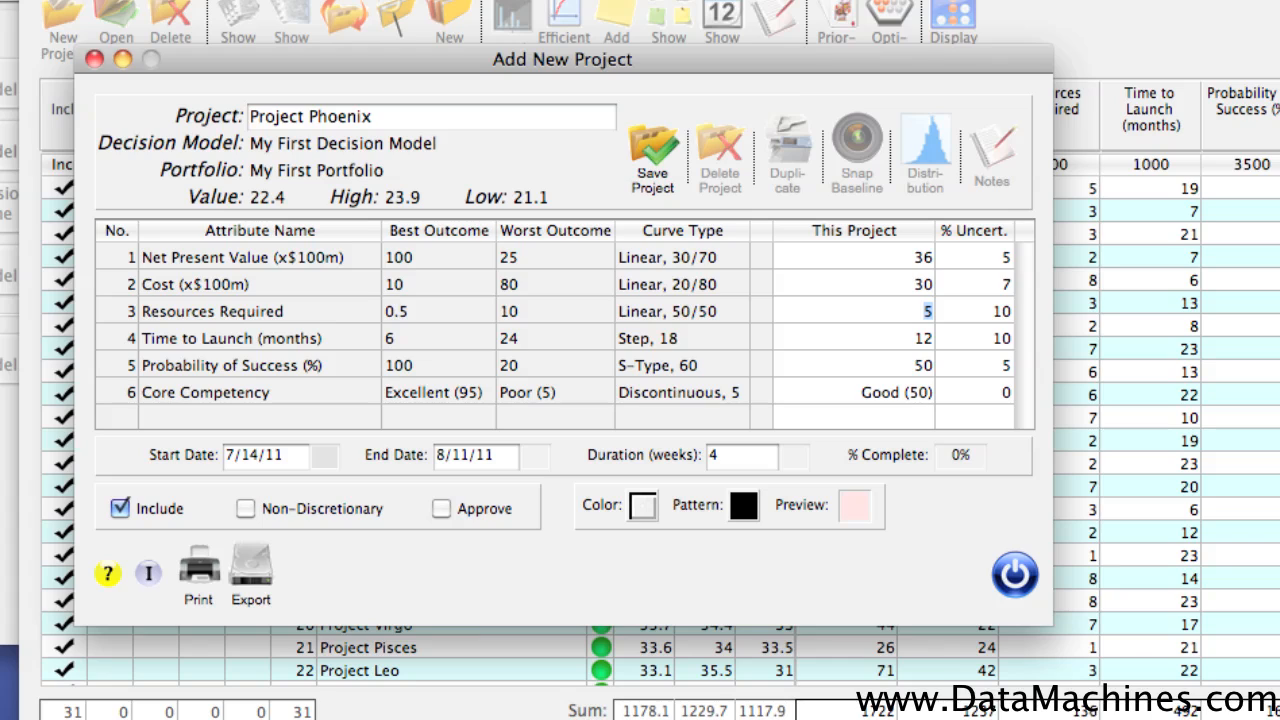
Set Resources Required to 8 with 20% uncertainty and Time to Launch to 8 months with 4% uncertainty.
{"action": "type", "text": "8"}
{"action": "key", "text": "Tab"}
{"action": "type", "text": "20"}
{"action": "key", "text": "Tab"}
{"action": "type", "text": "8"}
{"action": "key", "text": "Tab"}
{"action": "type", "text": "4"}
{"action": "key", "text": "Tab"}
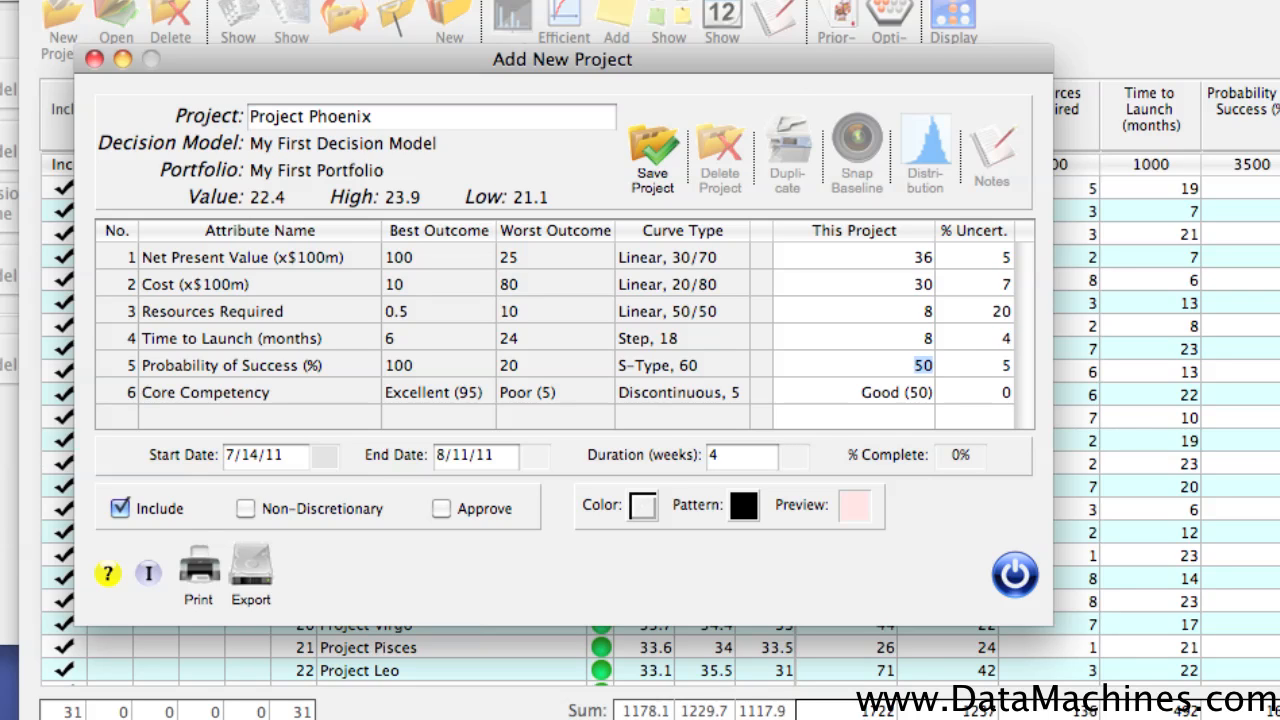
Set Probability of Success to 70 with 10% uncertainty and rate Core Competency as Very Good (70).
{"action": "type", "text": "70"}
{"action": "key", "text": "Tab"}
{"action": "type", "text": "10"}
{"action": "left_click", "coordinate": [910, 393]}
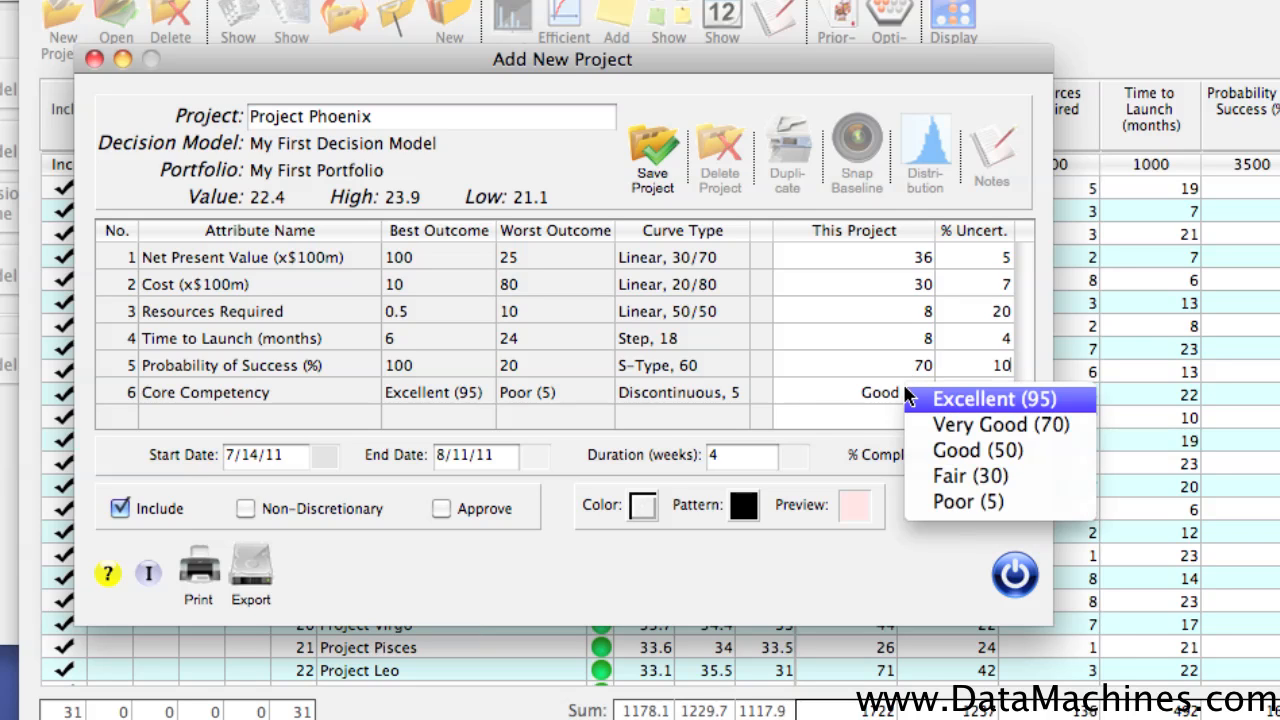
{"action": "left_click", "coordinate": [945, 424]}
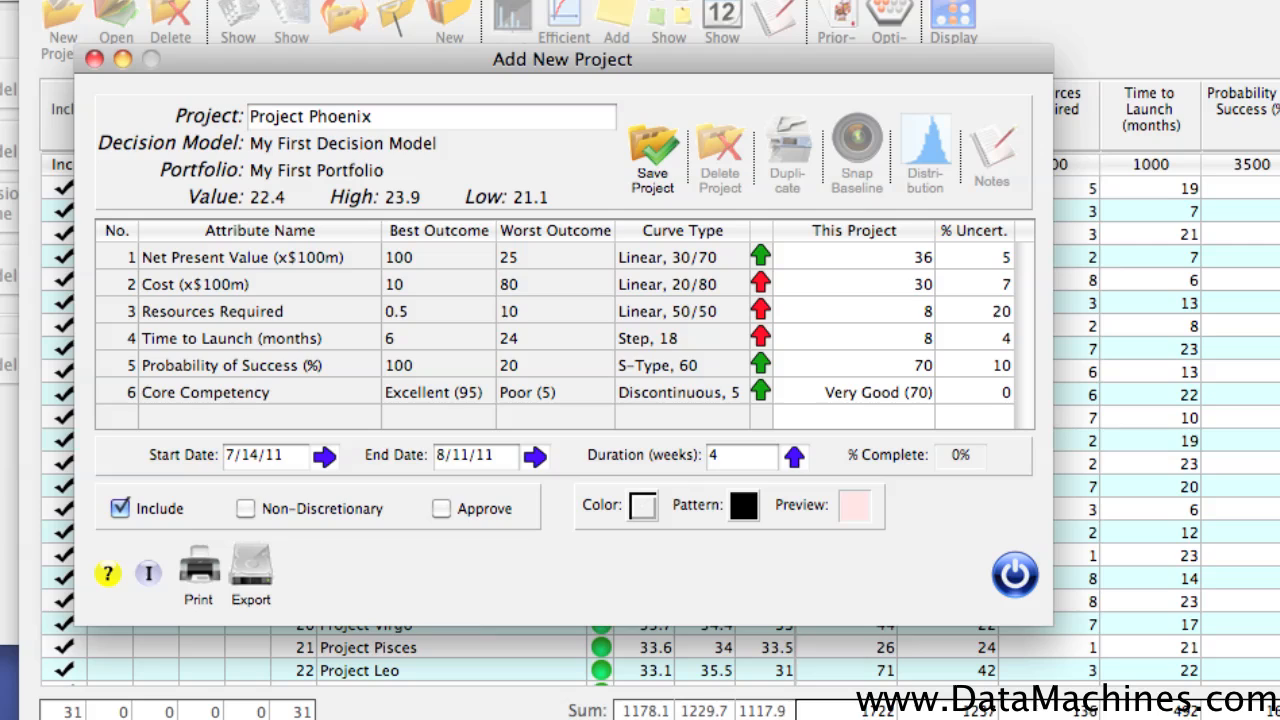
Set the project's start date to 11/20/11 and its duration to 32 weeks.
{"action": "left_click", "coordinate": [278, 454]}
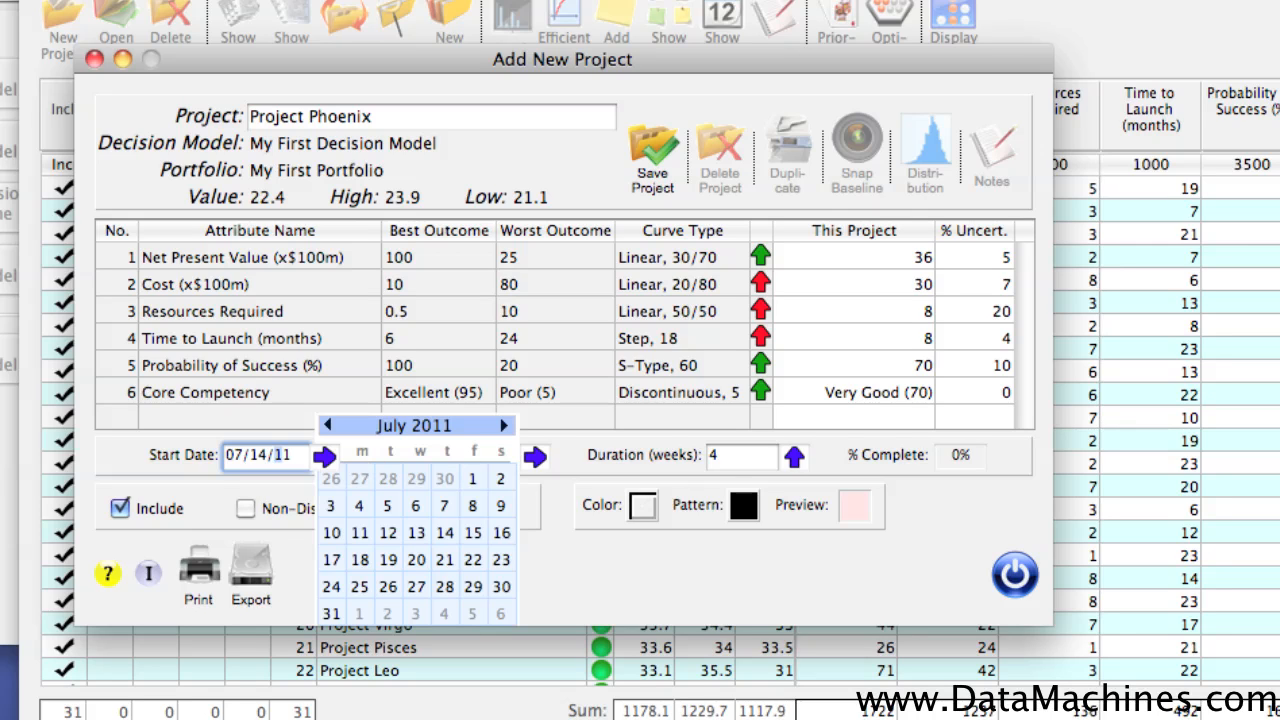
{"action": "left_click", "coordinate": [503, 425]}
{"action": "left_click", "coordinate": [503, 425]}
{"action": "left_click", "coordinate": [503, 425]}
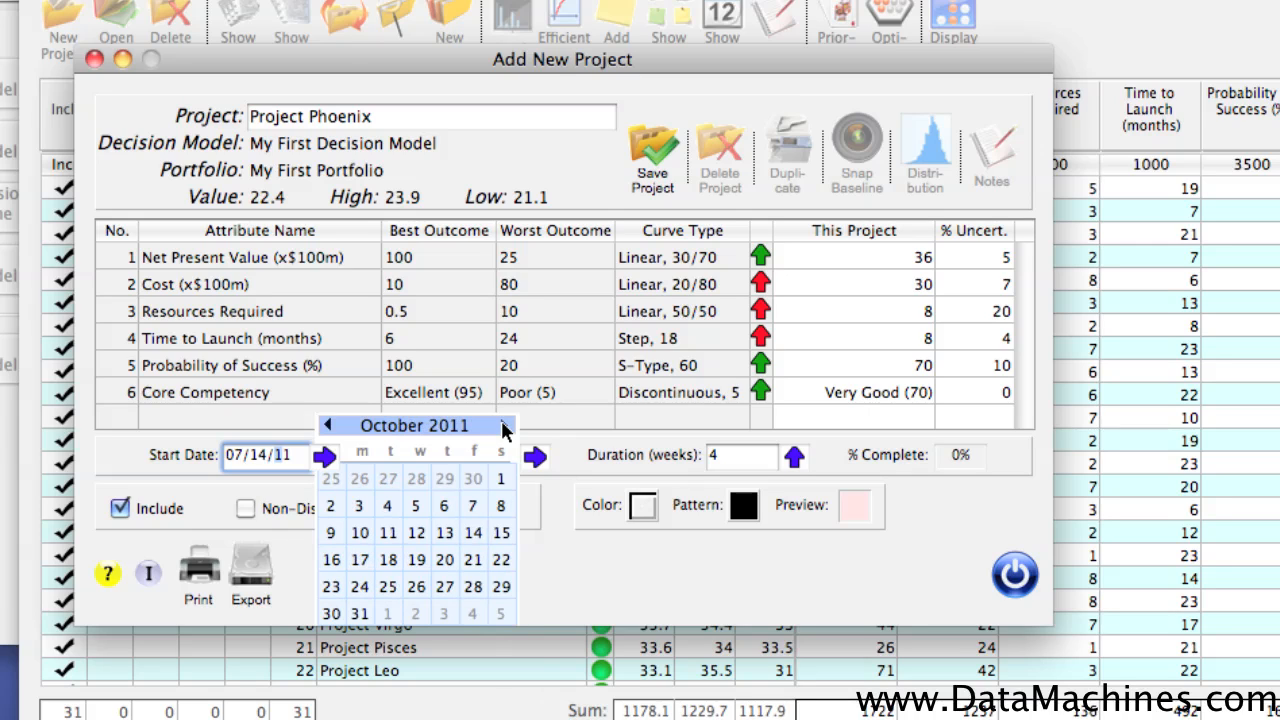
{"action": "left_click", "coordinate": [503, 427]}
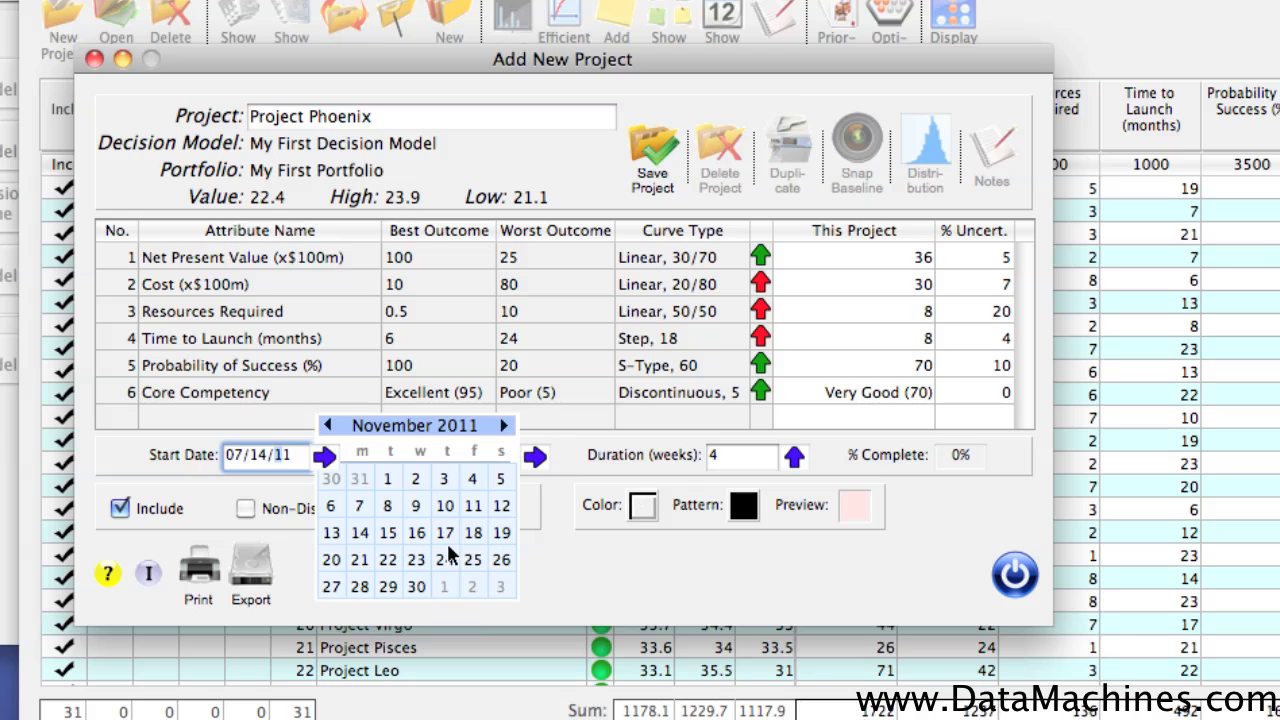
{"action": "left_click", "coordinate": [330, 561]}
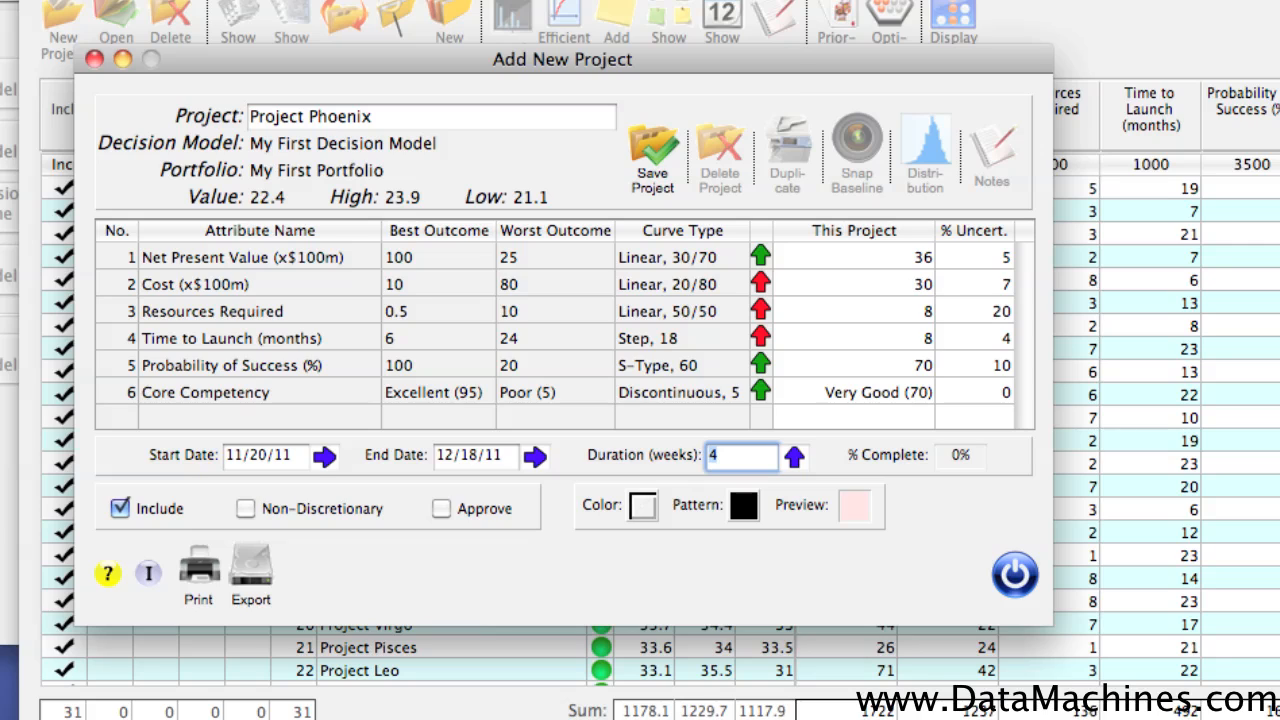
{"action": "type", "text": "32"}
{"action": "key", "text": "Tab"}
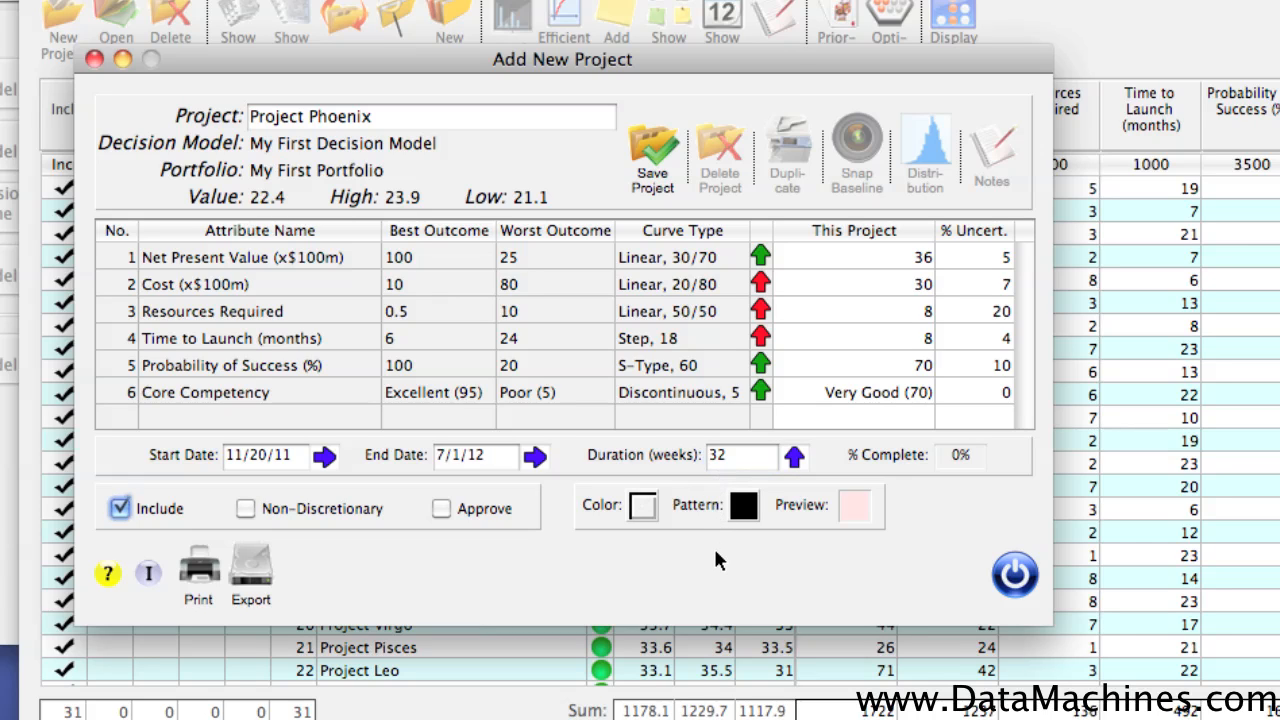
Give Project Phoenix a purple color, then save the project and close it.
{"action": "left_click", "coordinate": [643, 502]}
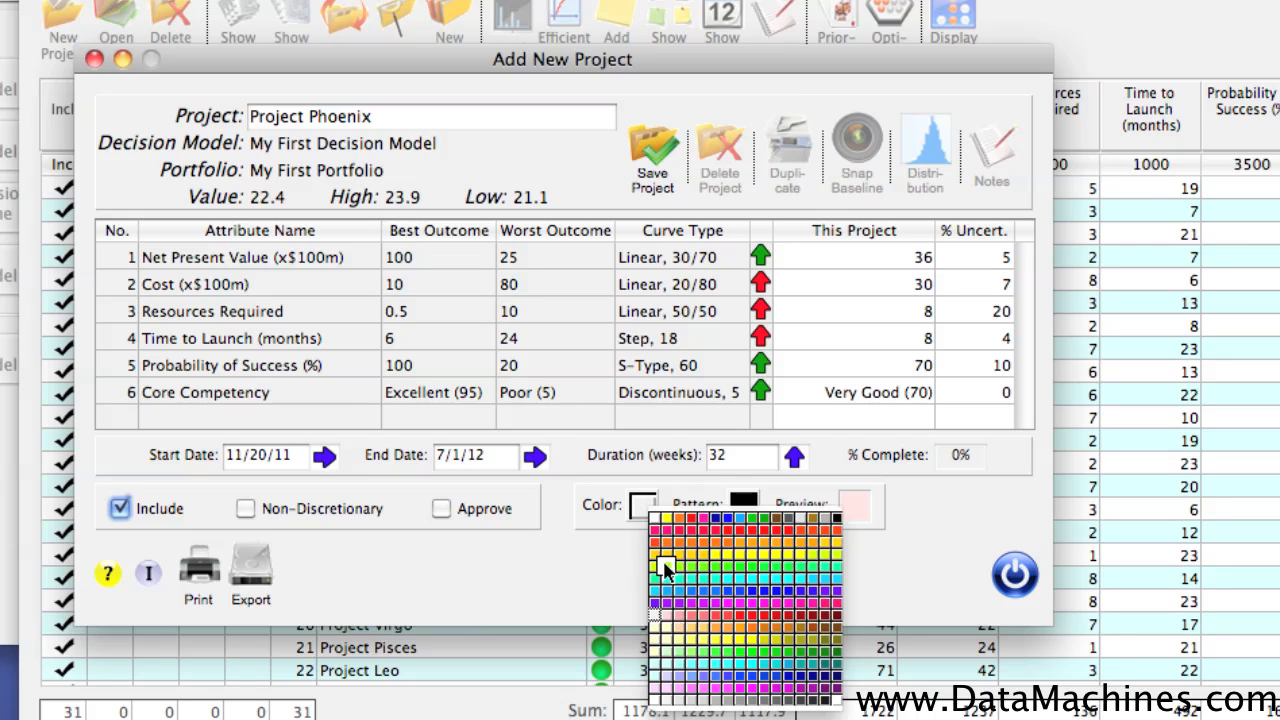
{"action": "left_click", "coordinate": [655, 603]}
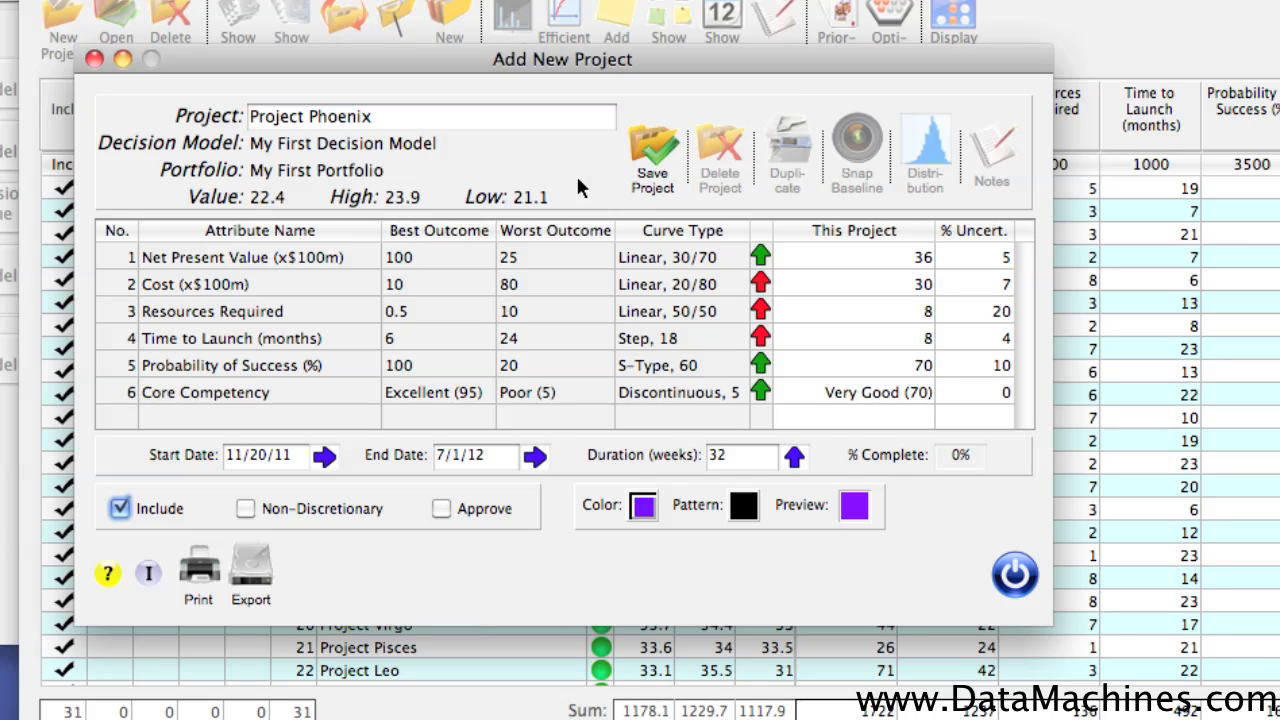
{"action": "left_click", "coordinate": [646, 145]}
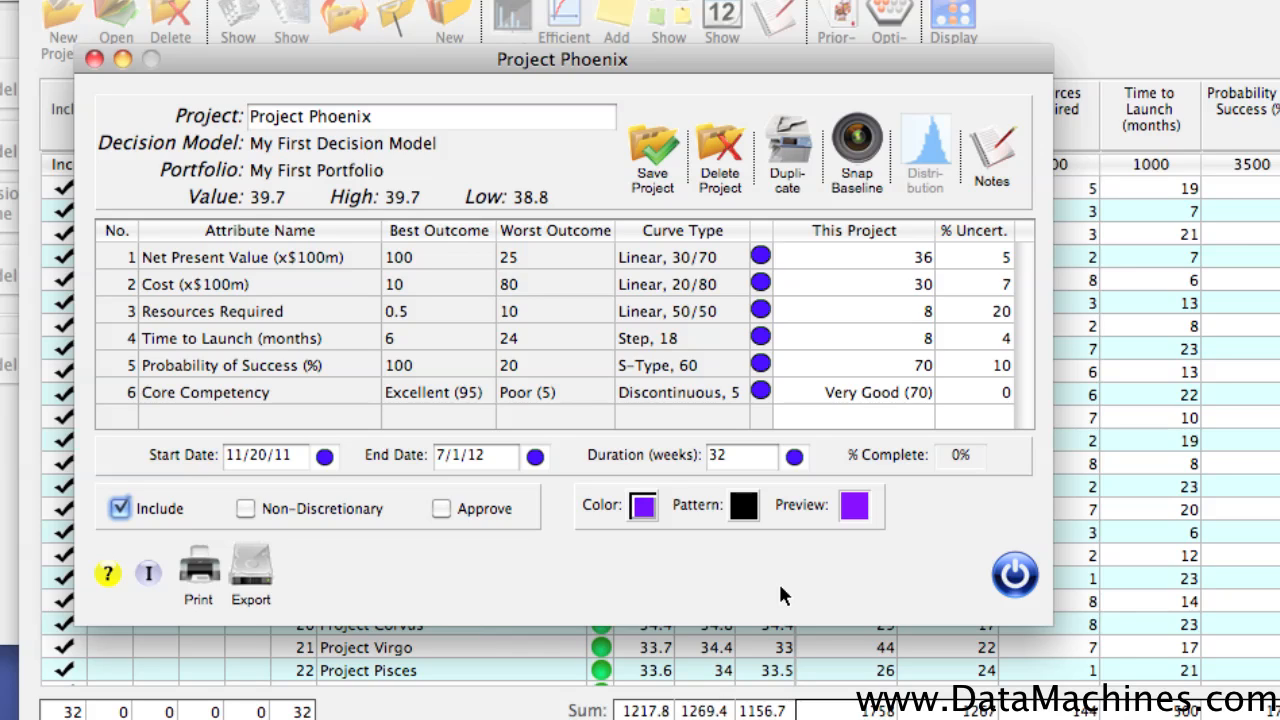
{"action": "left_click", "coordinate": [1013, 577]}
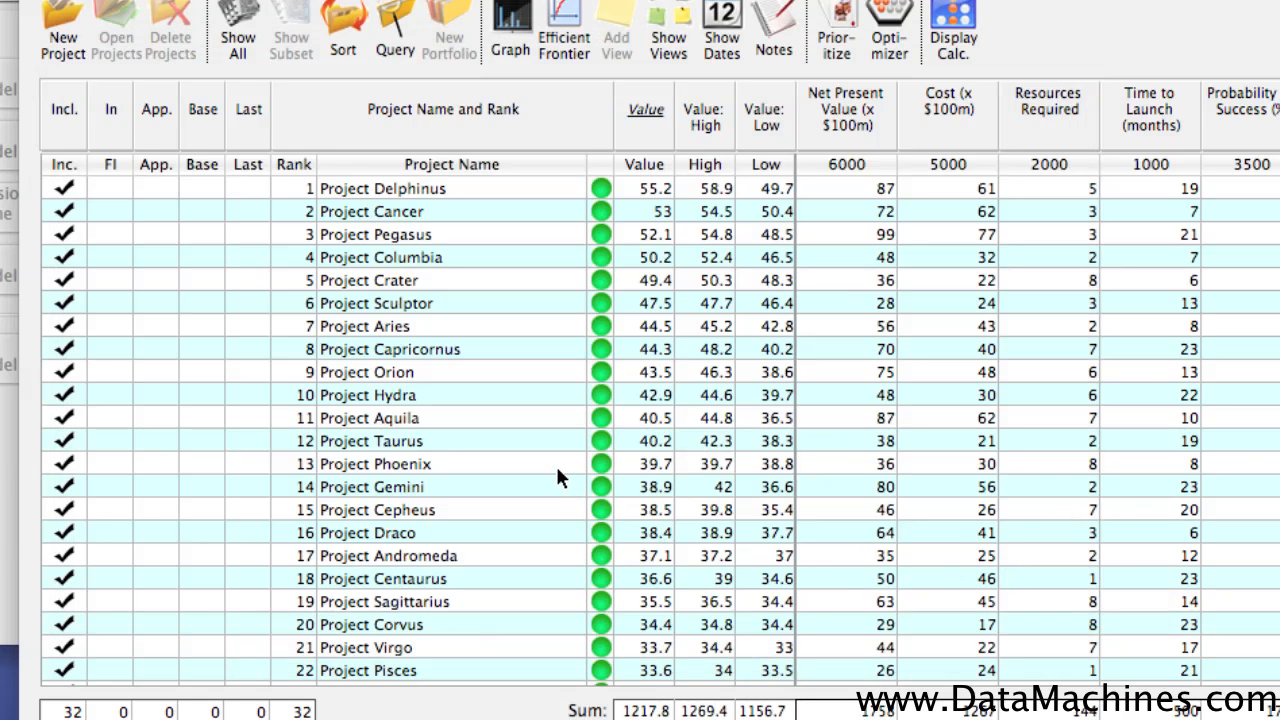
Reopen Project Phoenix from the portfolio list and set its Net Present Value to 40.
{"action": "left_click", "coordinate": [556, 464]}
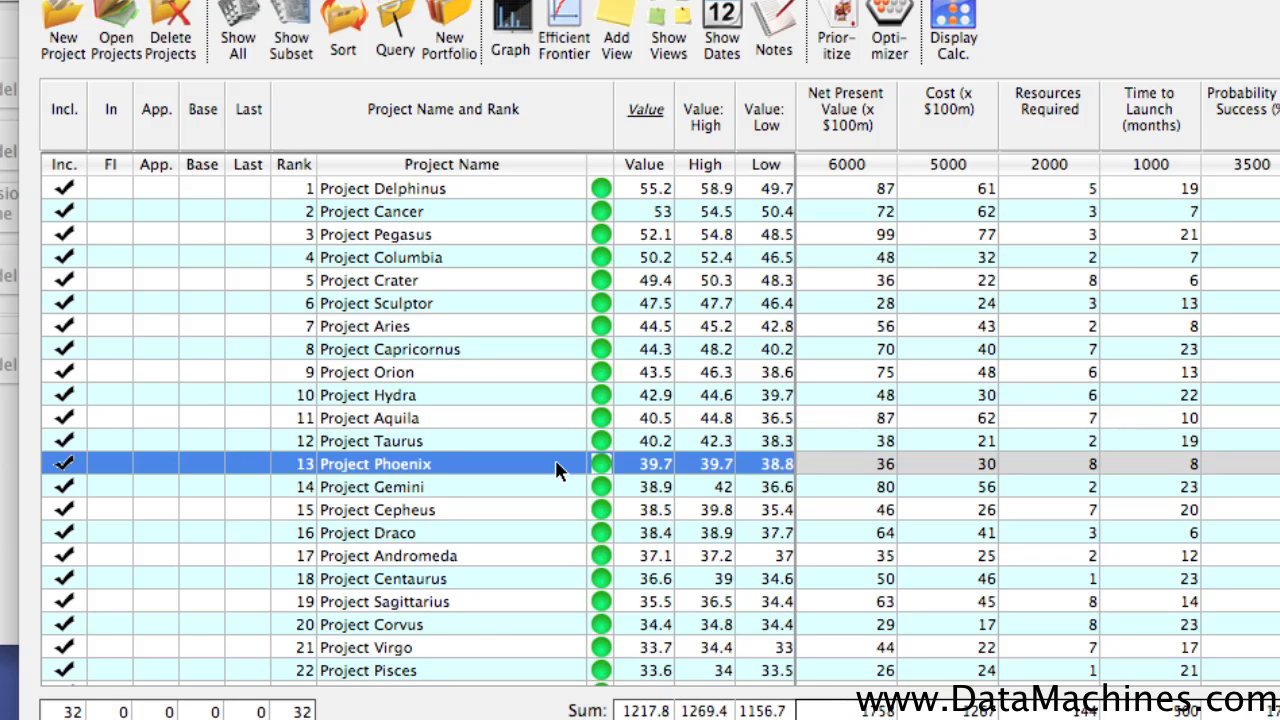
{"action": "double_click", "coordinate": [556, 463]}
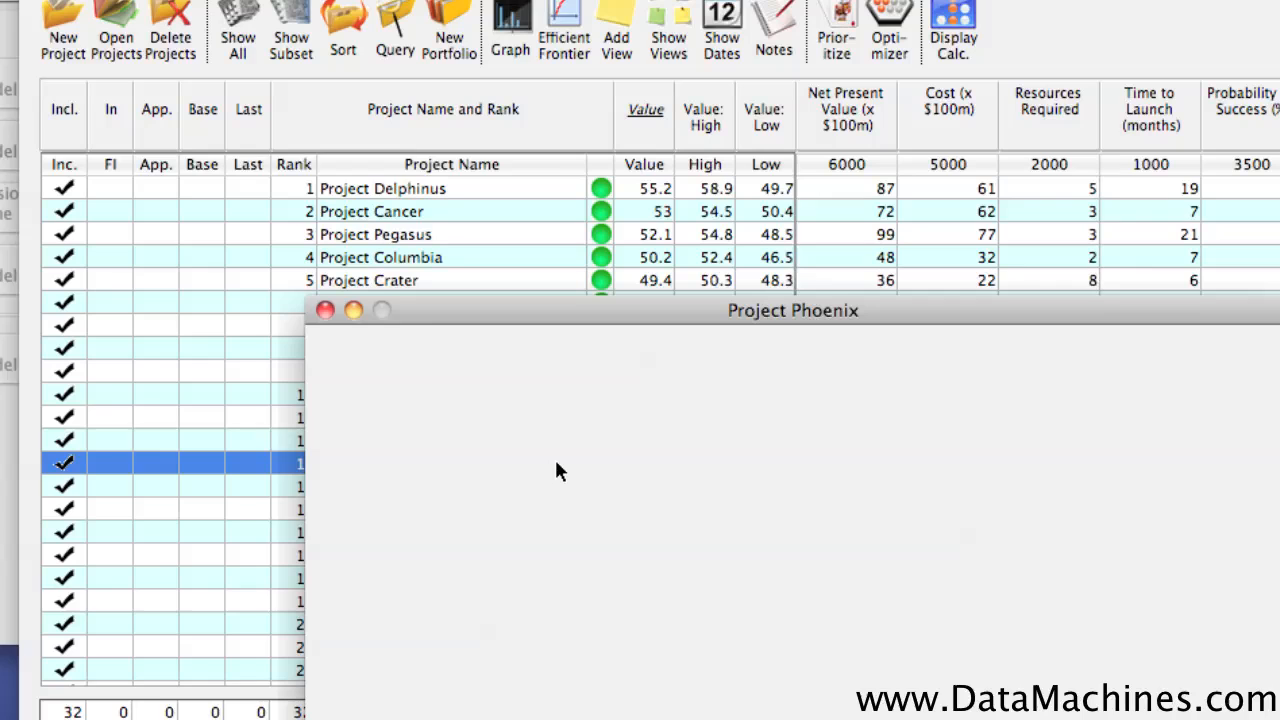
{"action": "left_click_drag", "start_coordinate": [543, 308], "coordinate": [383, 128]}
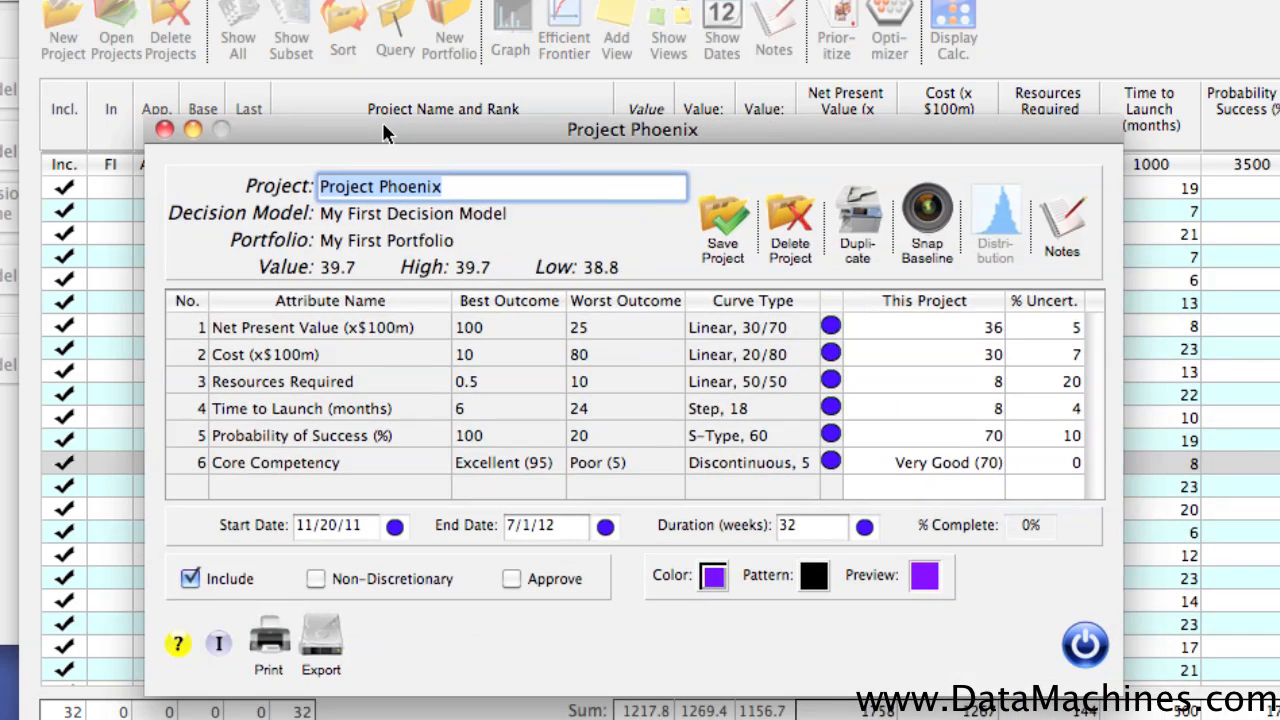
{"action": "left_click", "coordinate": [941, 333]}
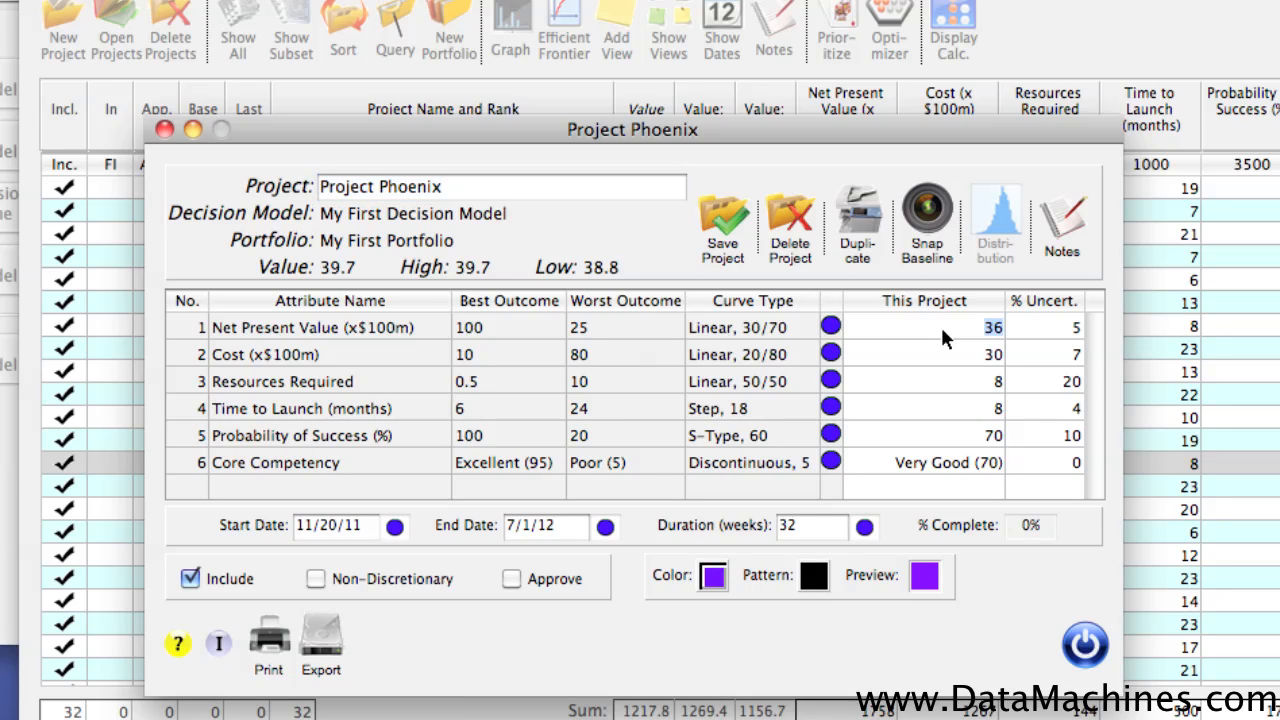
{"action": "type", "text": "40"}
{"action": "key", "text": "Return"}
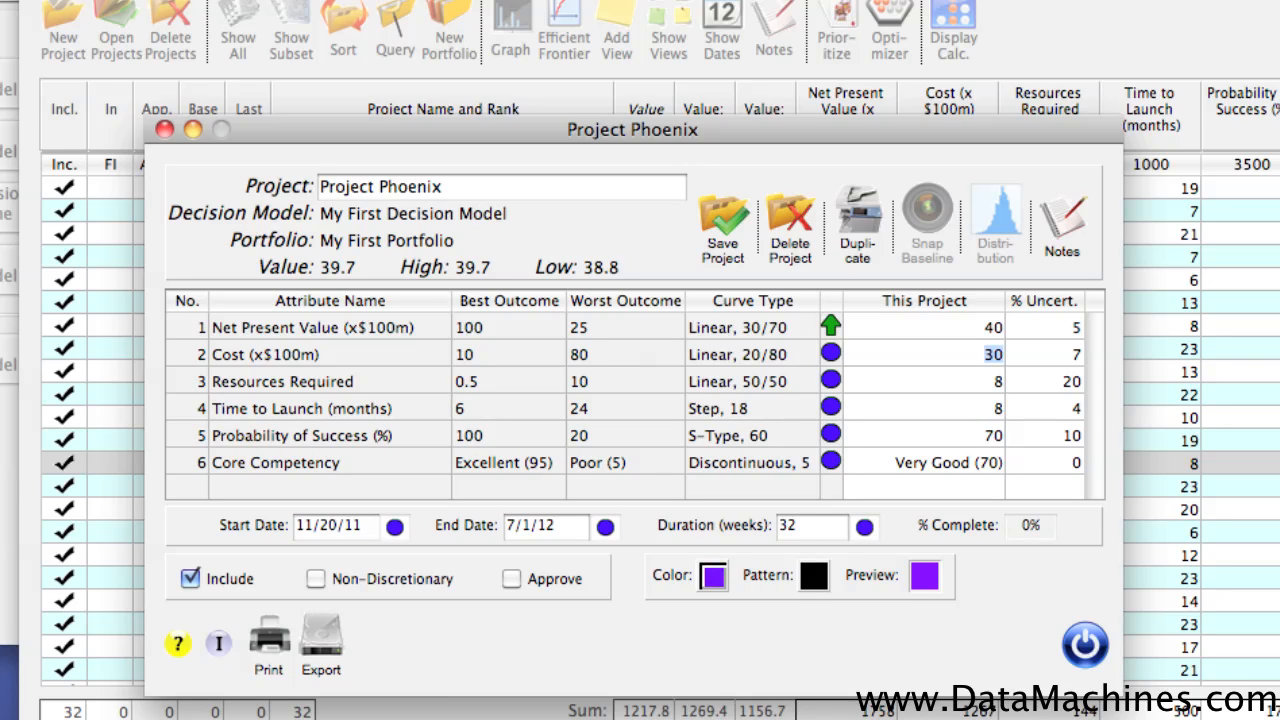
Set Project Phoenix's Cost to 29 and Resources Required to 6.
{"action": "type", "text": "29"}
{"action": "key", "text": "Tab"}
{"action": "key", "text": "Tab"}
{"action": "type", "text": "6"}
{"action": "key", "text": "Tab"}
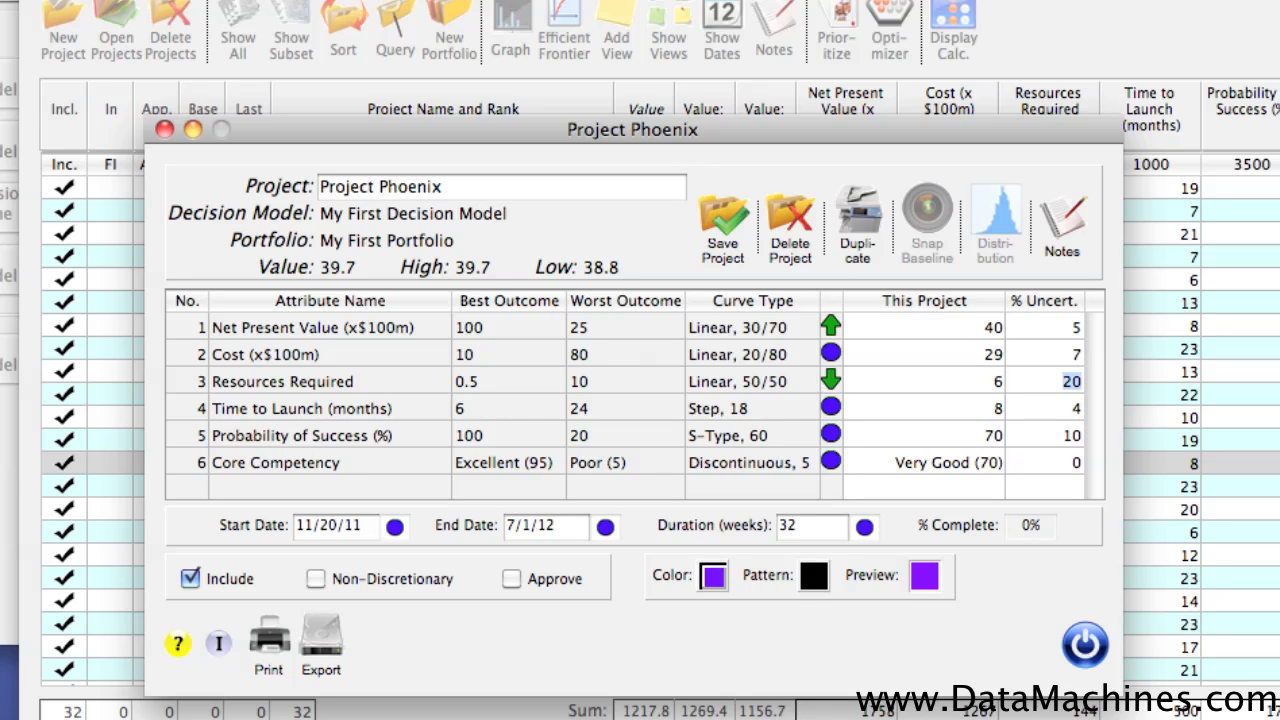
Set Project Phoenix's Probability of Success to 65 and close the project without saving the changes.
{"action": "key", "text": "Tab"}
{"action": "key", "text": "Tab"}
{"action": "key", "text": "Tab"}
{"action": "type", "text": "65"}
{"action": "key", "text": "Tab"}
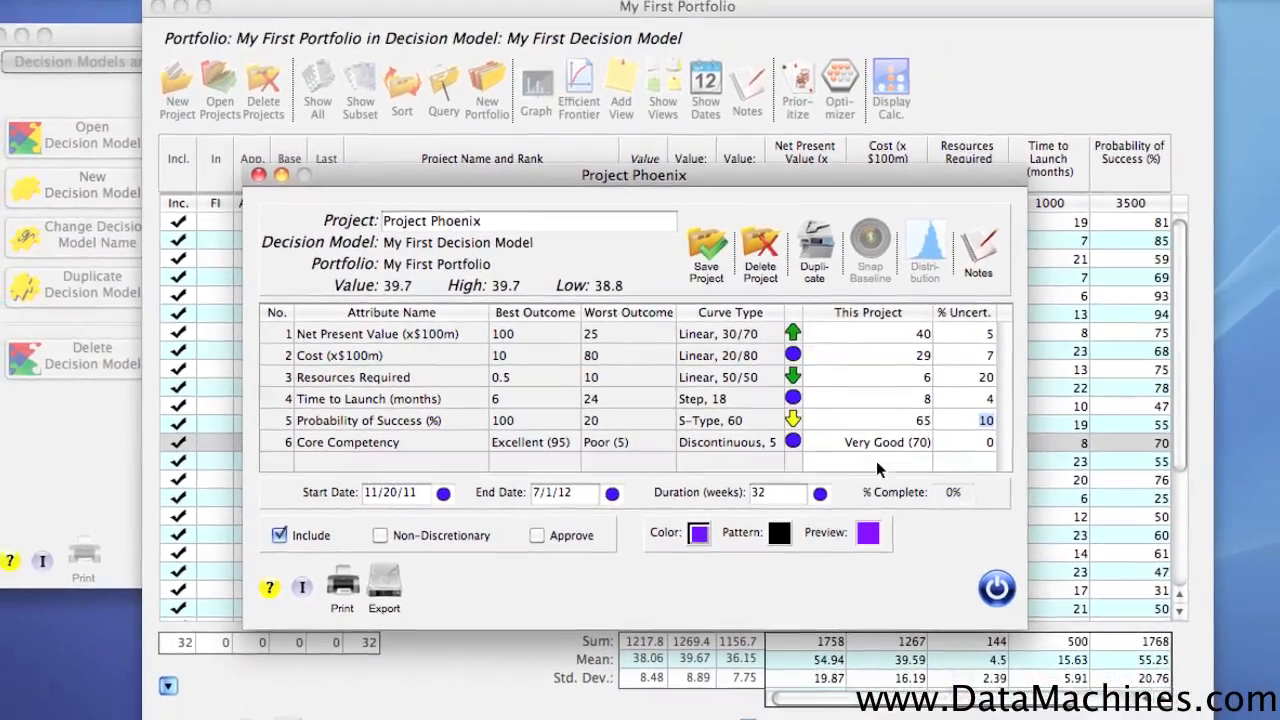
{"action": "left_click", "coordinate": [996, 588]}
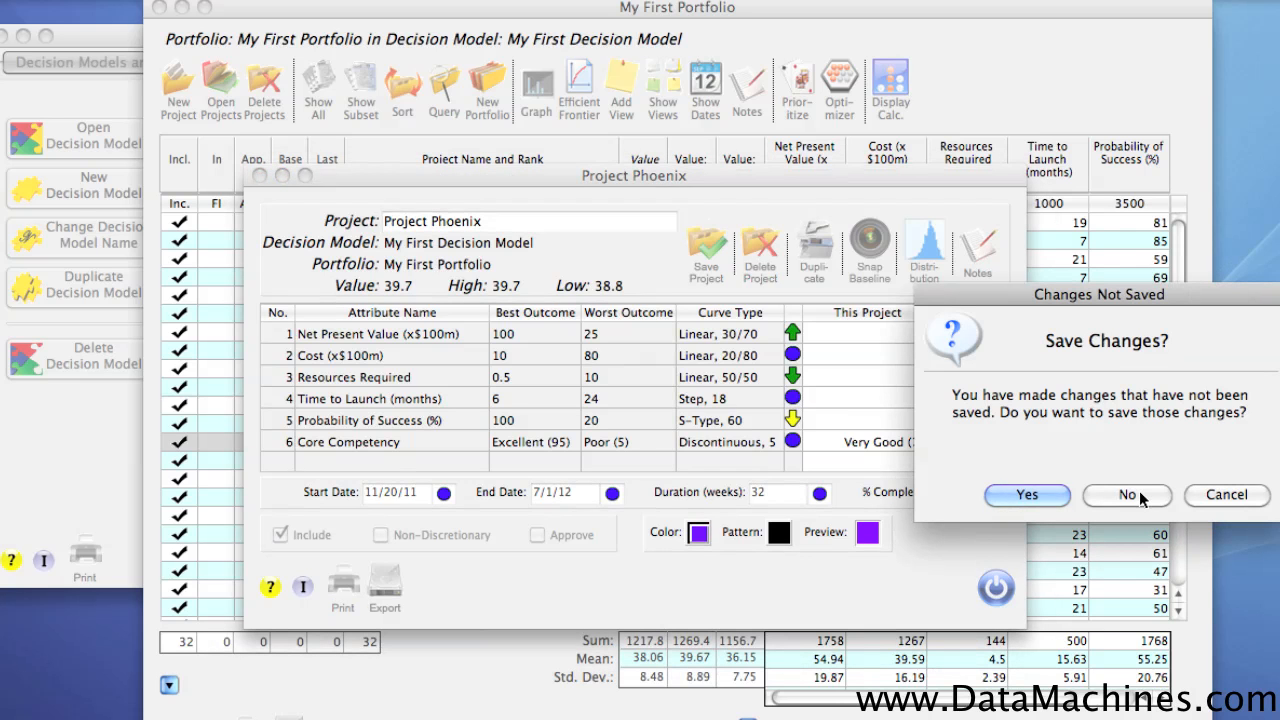
{"action": "left_click", "coordinate": [1139, 490]}
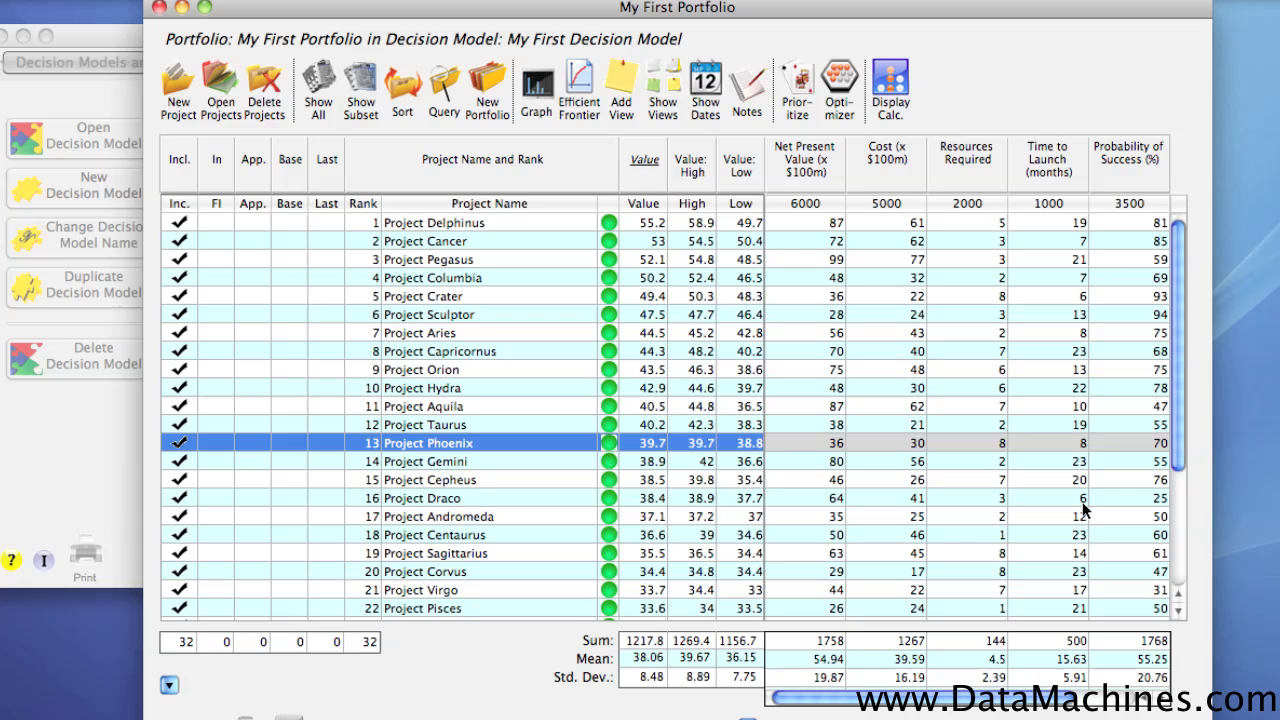